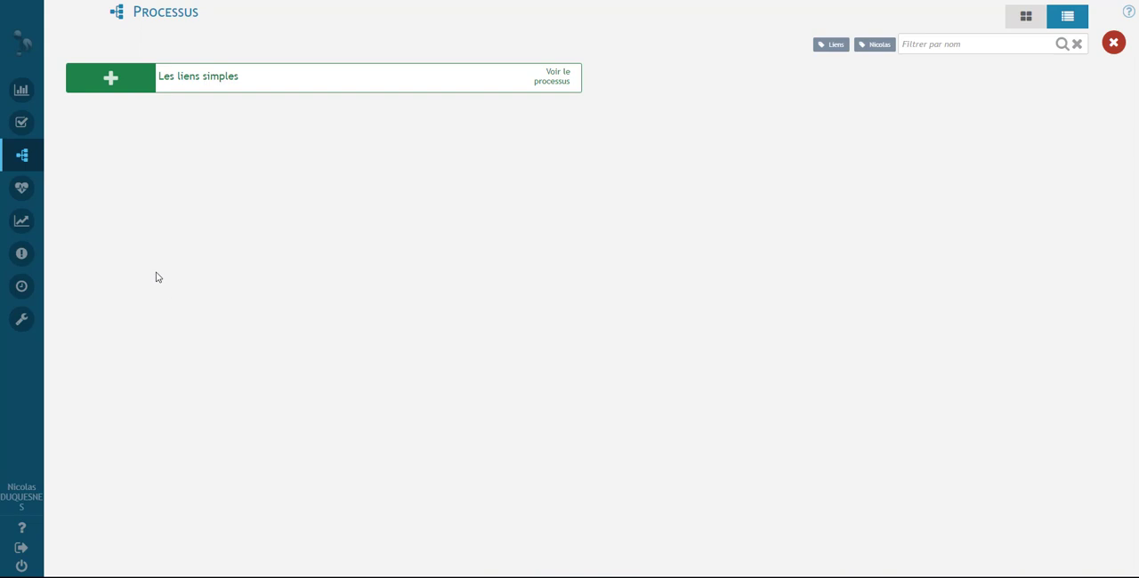
{"action": "left_click", "coordinate": [131, 79]}
{"action": "left_click", "coordinate": [598, 309]}
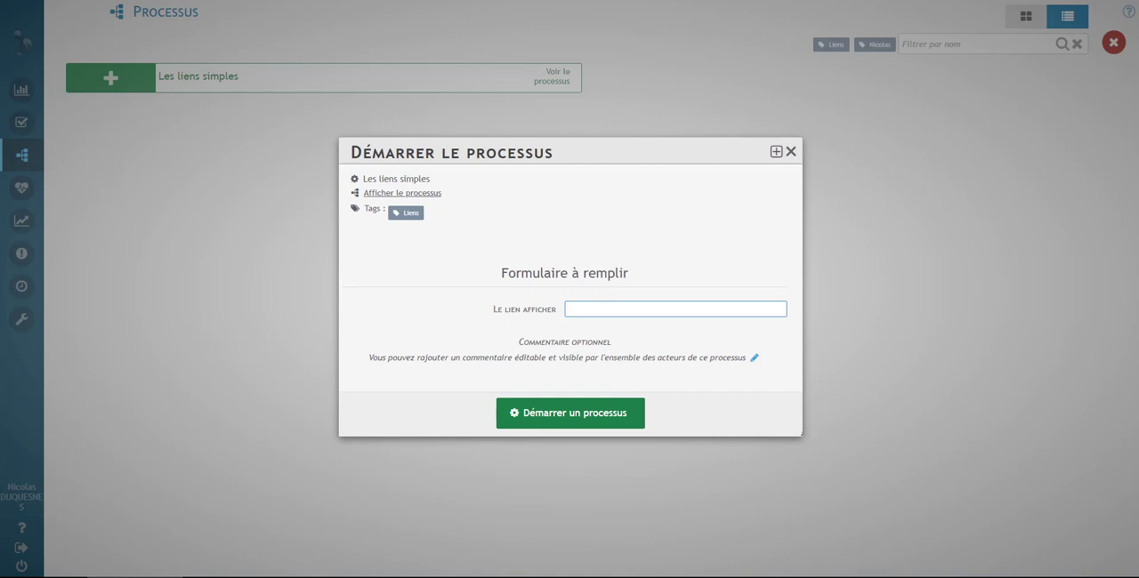
{"action": "key", "text": "alt+Tab"}
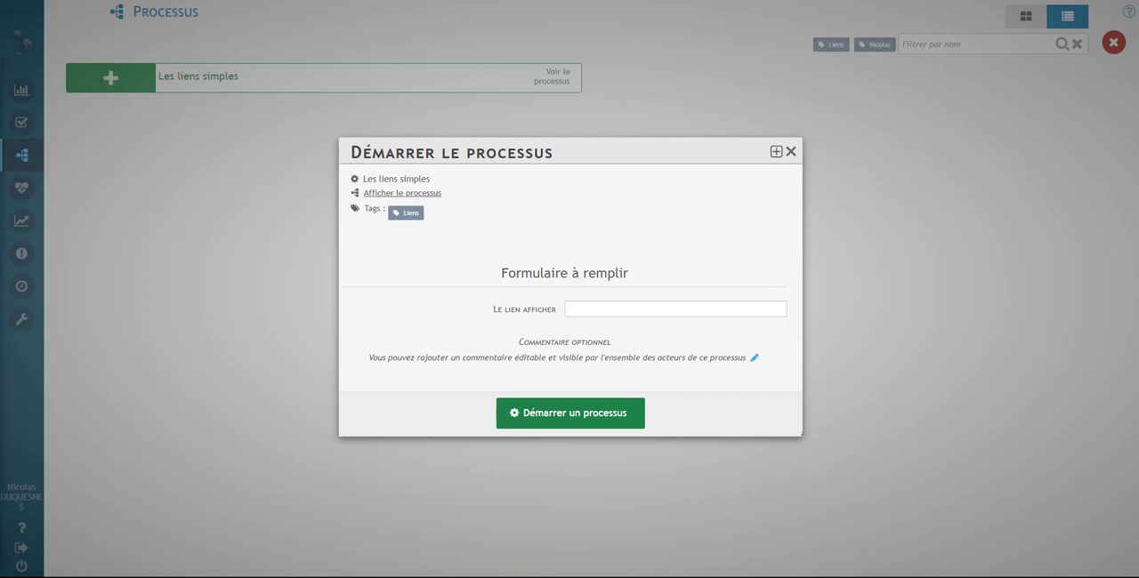
{"action": "left_click", "coordinate": [602, 311]}
{"action": "type", "text": "www.impots.gouv.fr/portail/"}
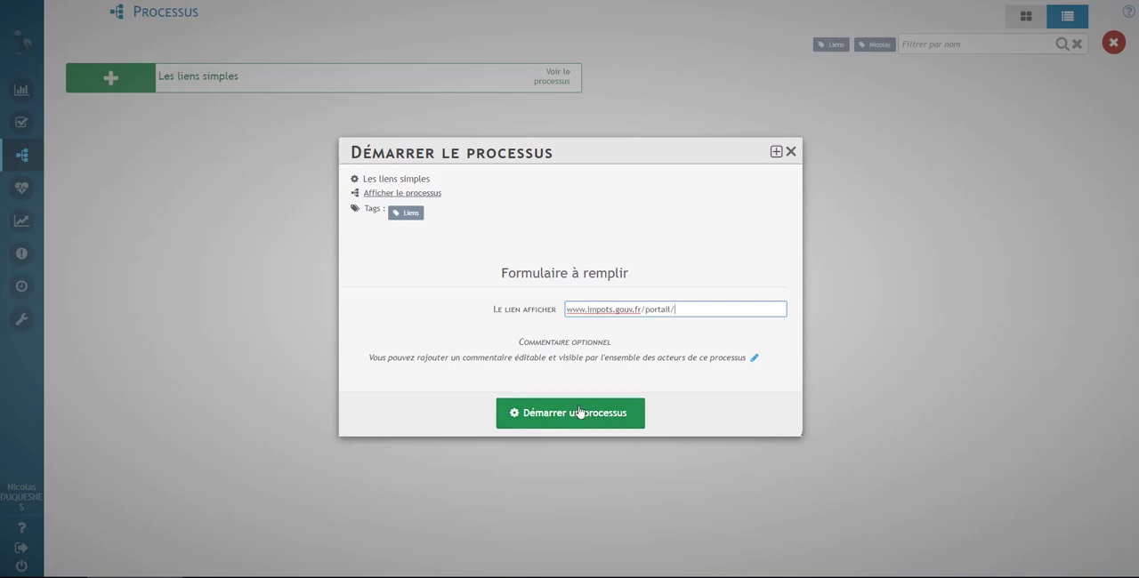
{"action": "left_click", "coordinate": [579, 412]}
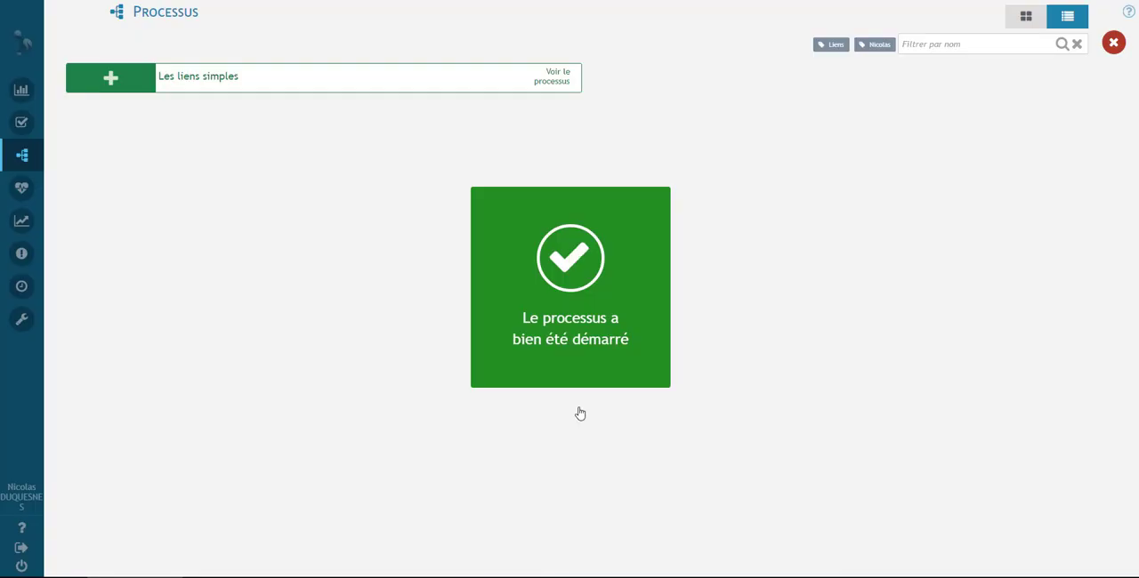
- Open the Présenter les liens task and try its requested link, Iterop site link and Drive folder link
{"action": "left_click", "coordinate": [38, 124]}
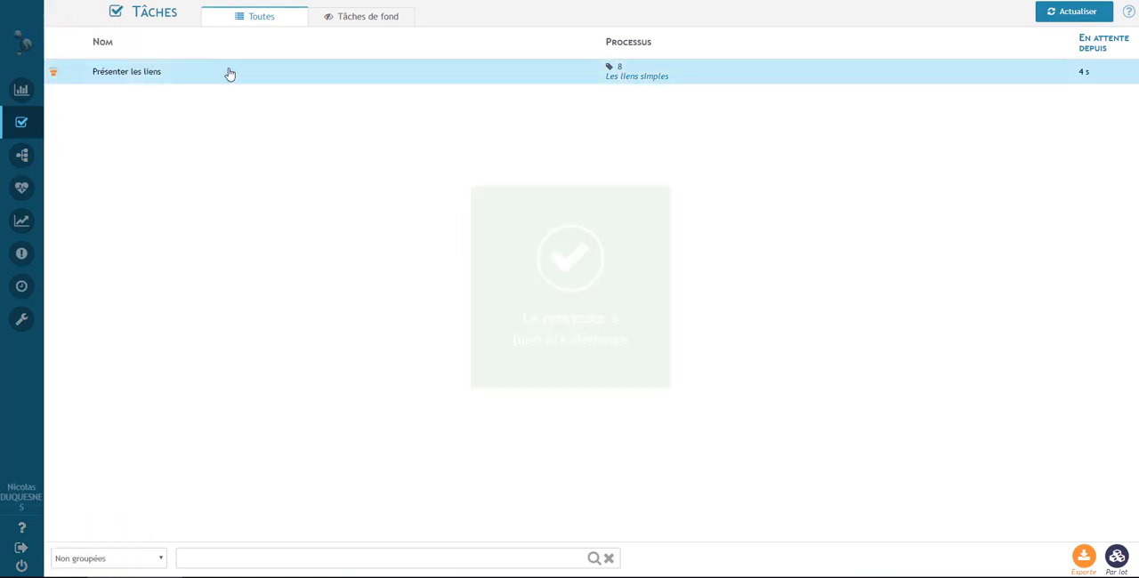
{"action": "left_click", "coordinate": [228, 71]}
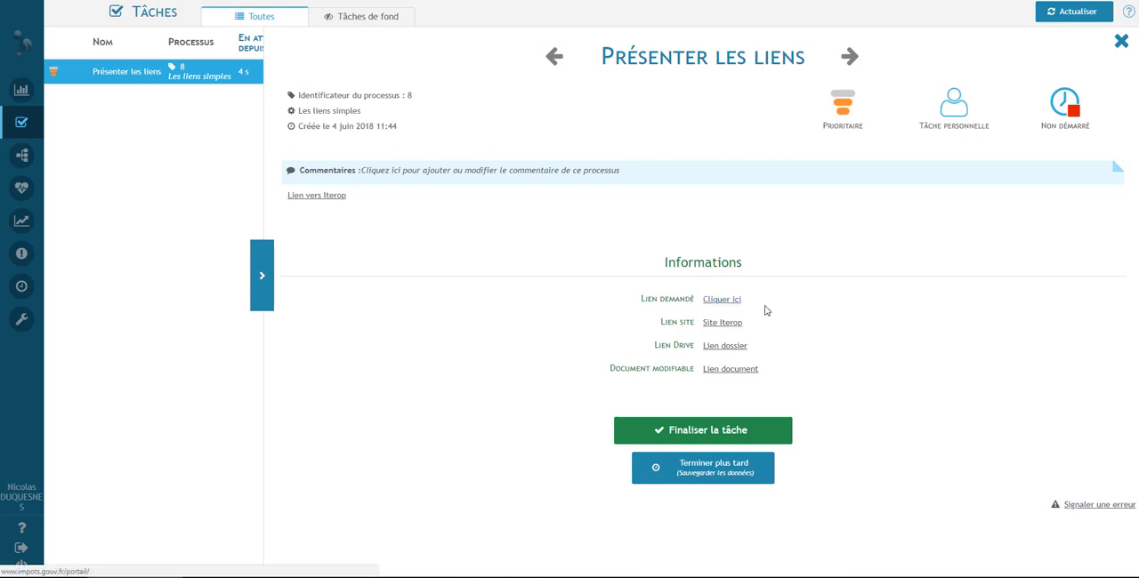
{"action": "left_click", "coordinate": [723, 302]}
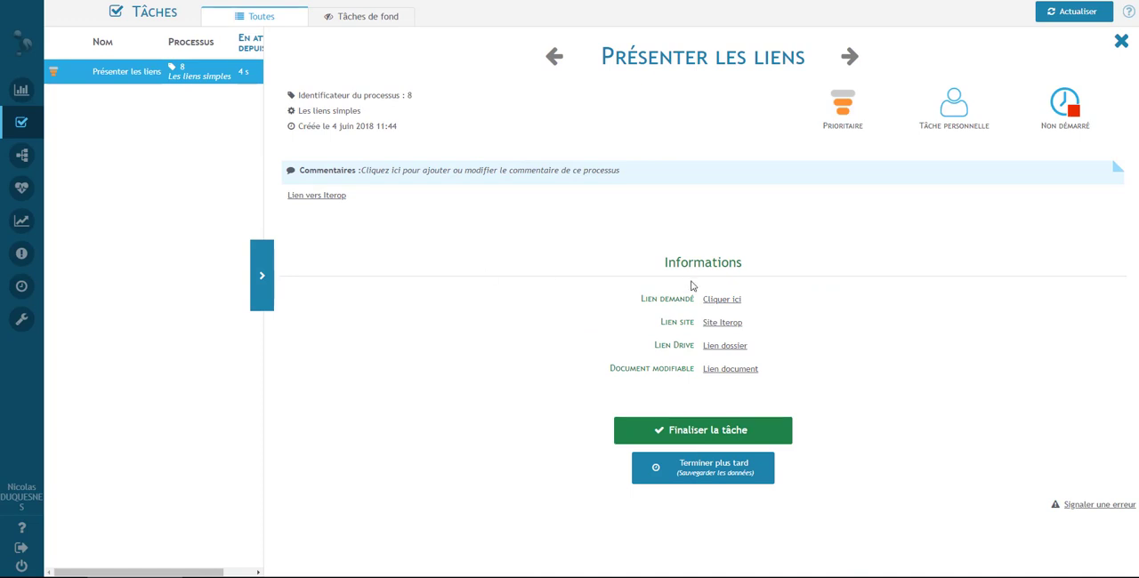
{"action": "left_click", "coordinate": [717, 330]}
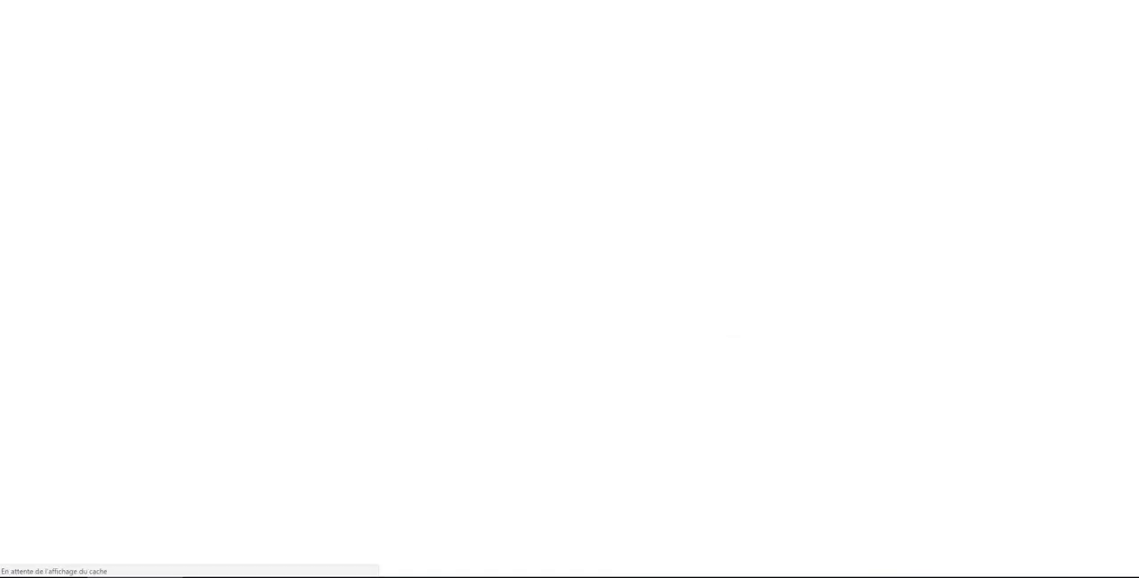
{"action": "key", "text": "ctrl+w"}
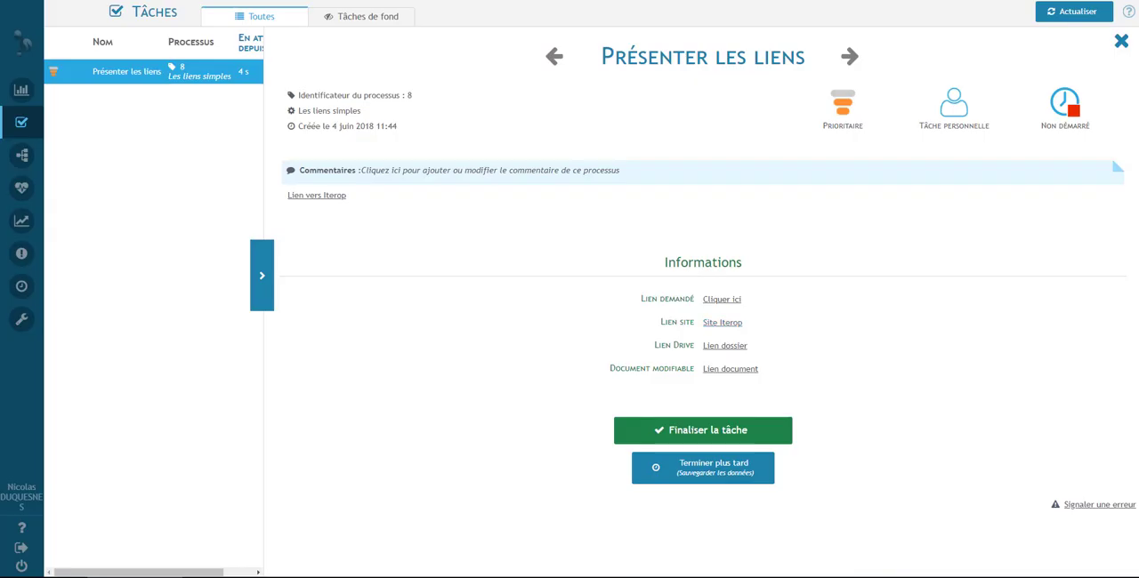
{"action": "left_click", "coordinate": [714, 347]}
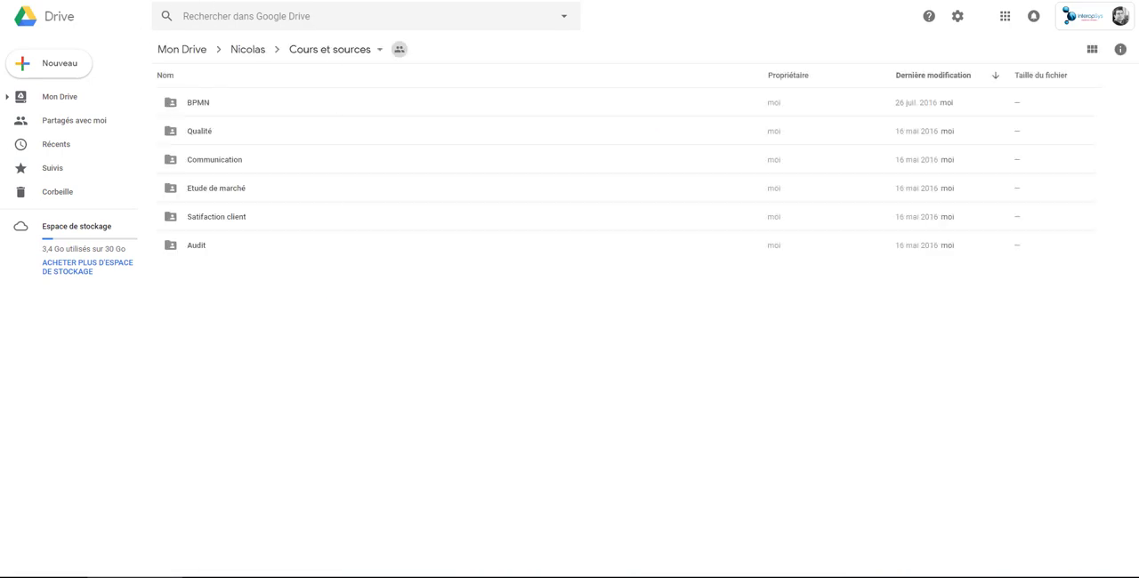
{"action": "key", "text": "ctrl+w"}
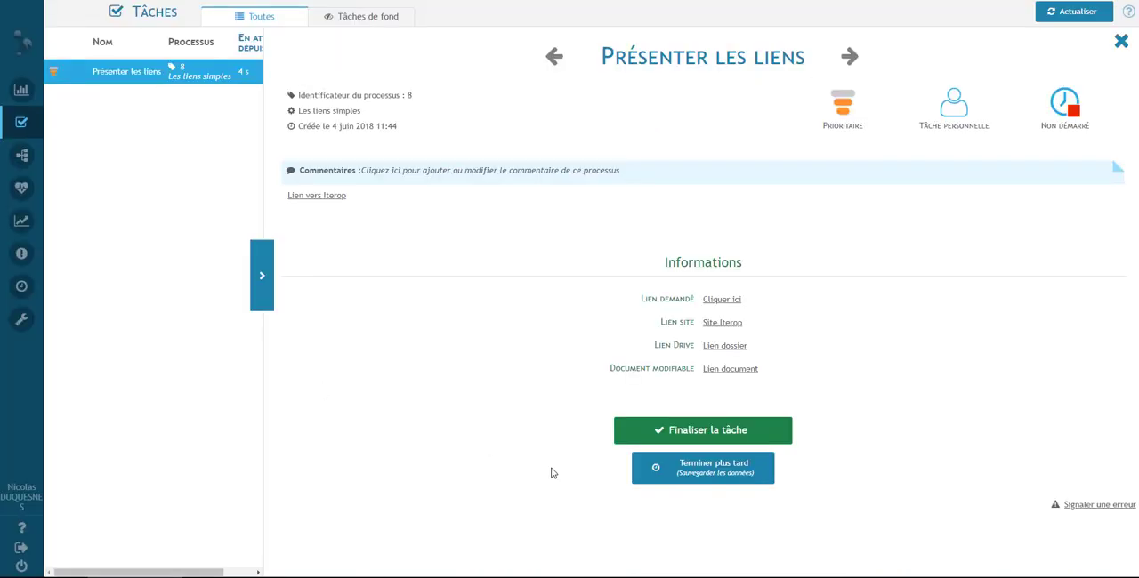
- Open the task's editable document, delete "et meilleurs voeux" after "Bonne journée", and return to the task
{"action": "left_click", "coordinate": [747, 370]}
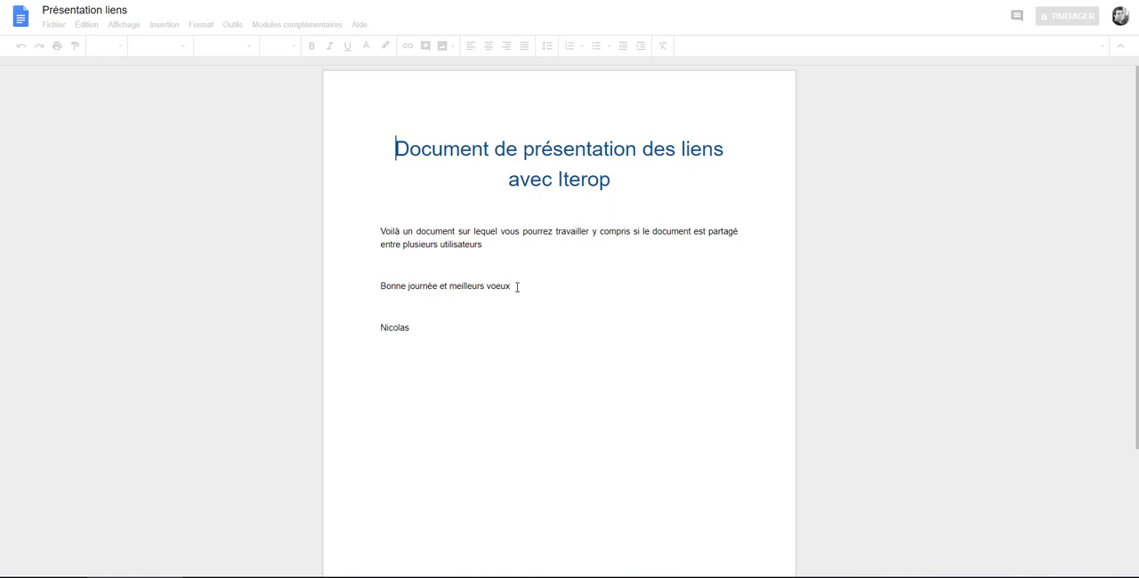
{"action": "left_click", "coordinate": [516, 287]}
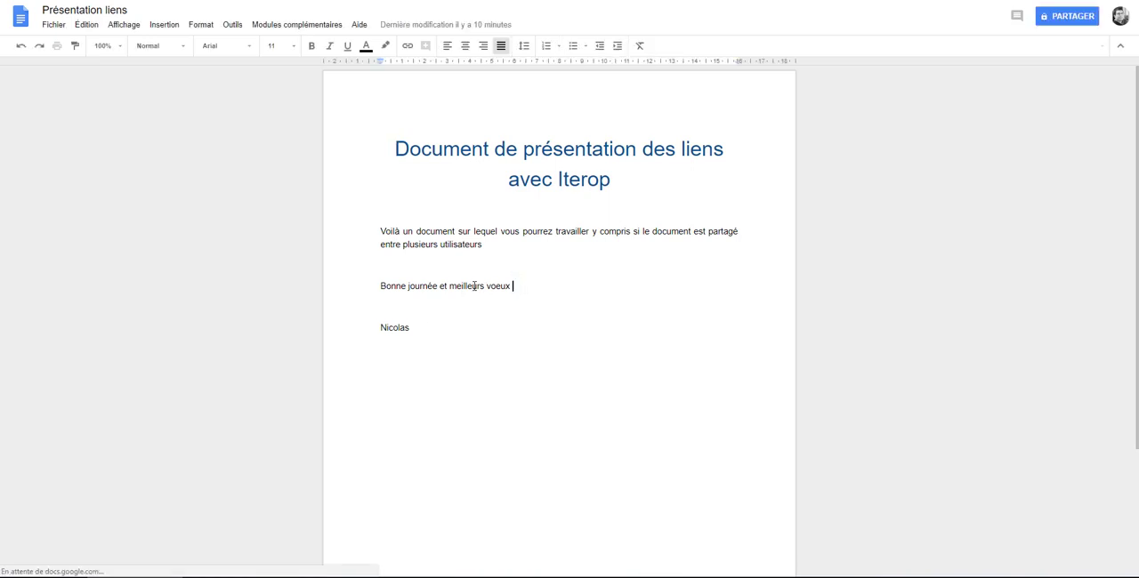
{"action": "left_click_drag", "start_coordinate": [474, 285], "coordinate": [437, 286]}
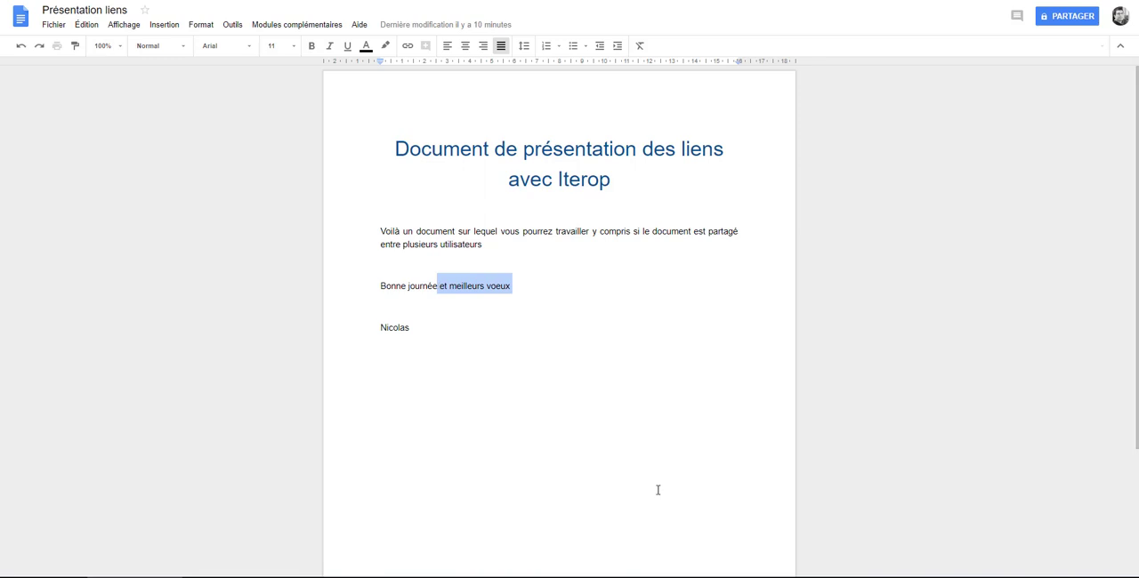
{"action": "key", "text": "BackSpace"}
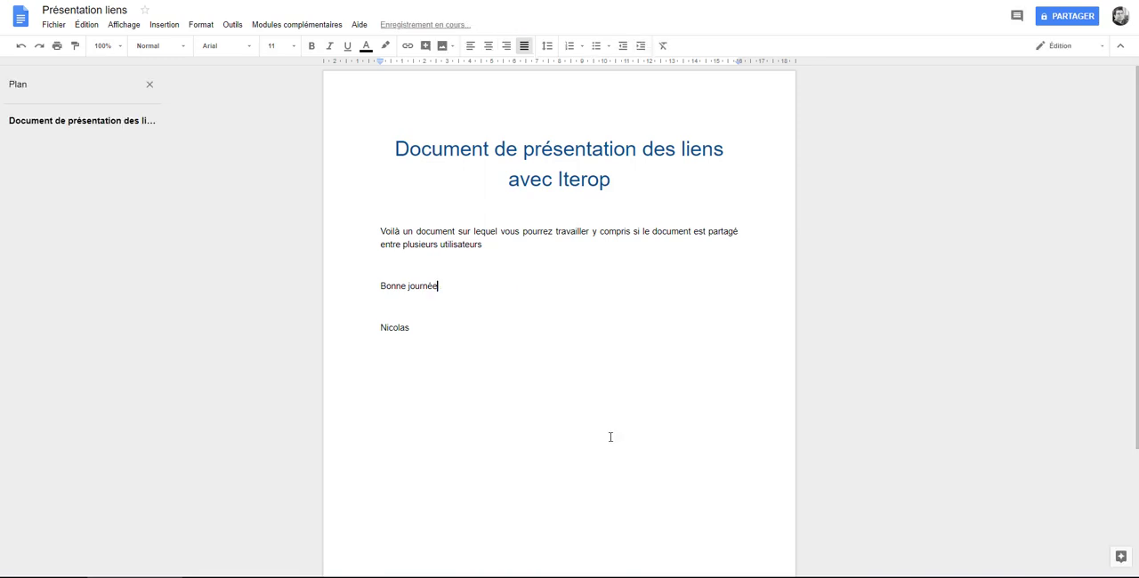
{"action": "left_click", "coordinate": [502, 435]}
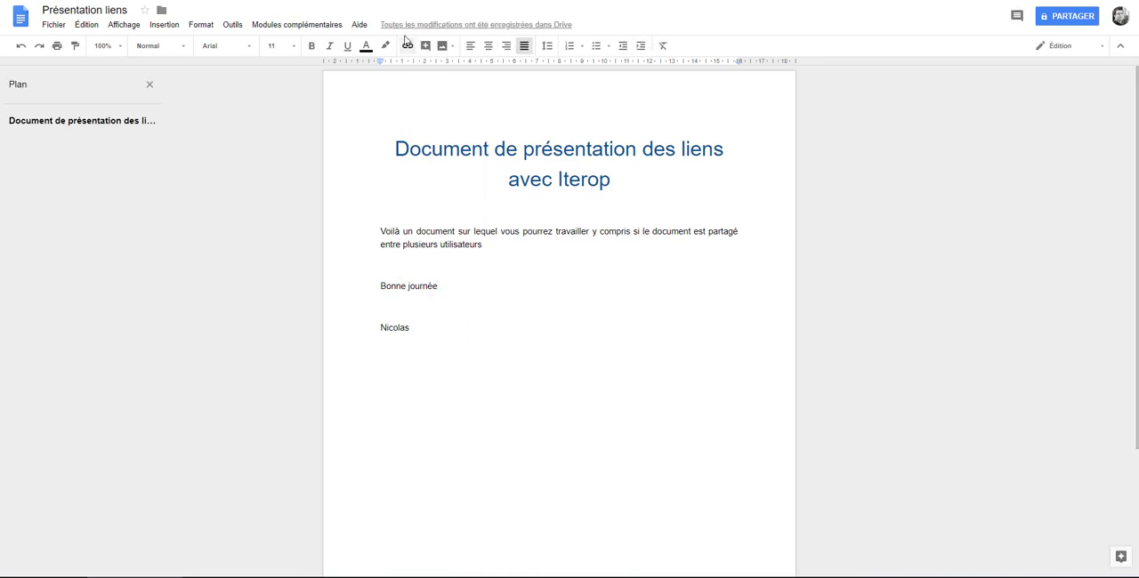
{"action": "key", "text": "ctrl+shift+Tab"}
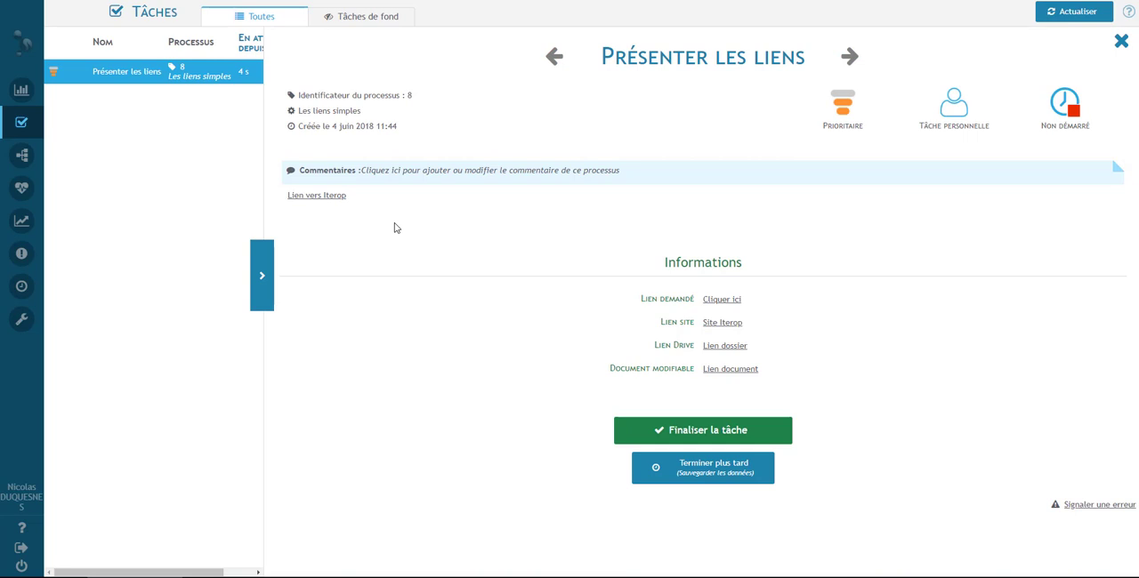
- Open the task's Lien vers Iterop link and skim through the linked documentation page
{"action": "left_click", "coordinate": [323, 196]}
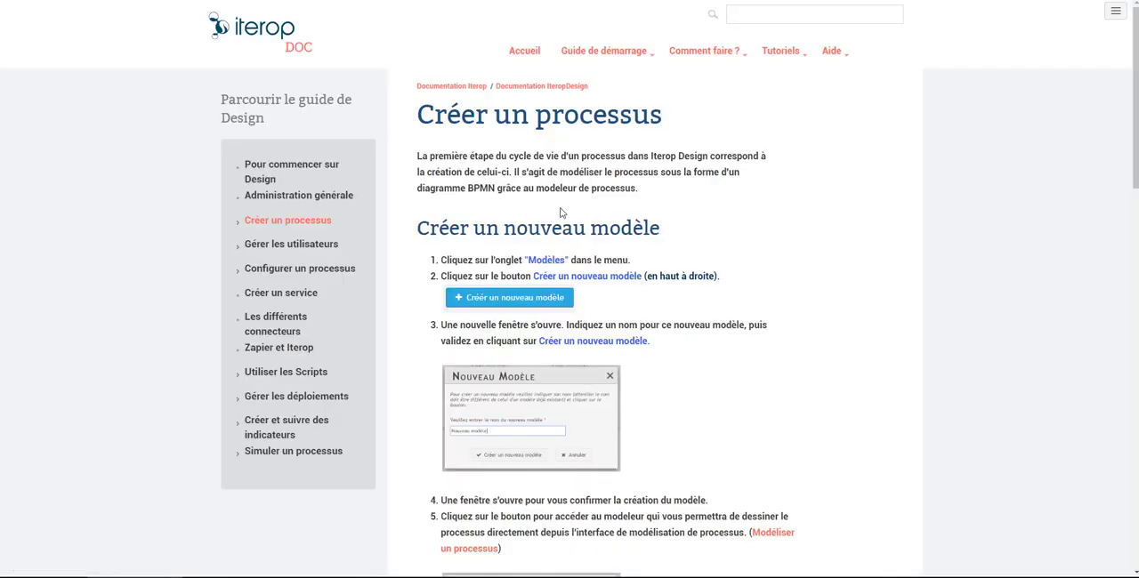
{"action": "scroll", "coordinate": [560, 212], "scroll_direction": "down", "scroll_amount": 15}
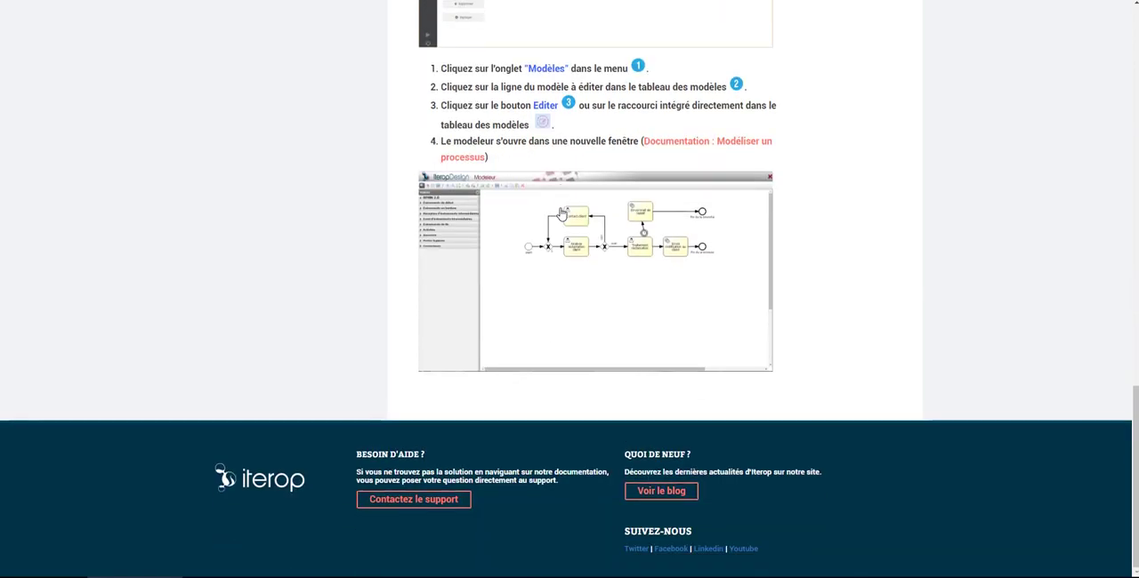
{"action": "scroll", "coordinate": [561, 213], "scroll_direction": "up", "scroll_amount": 15}
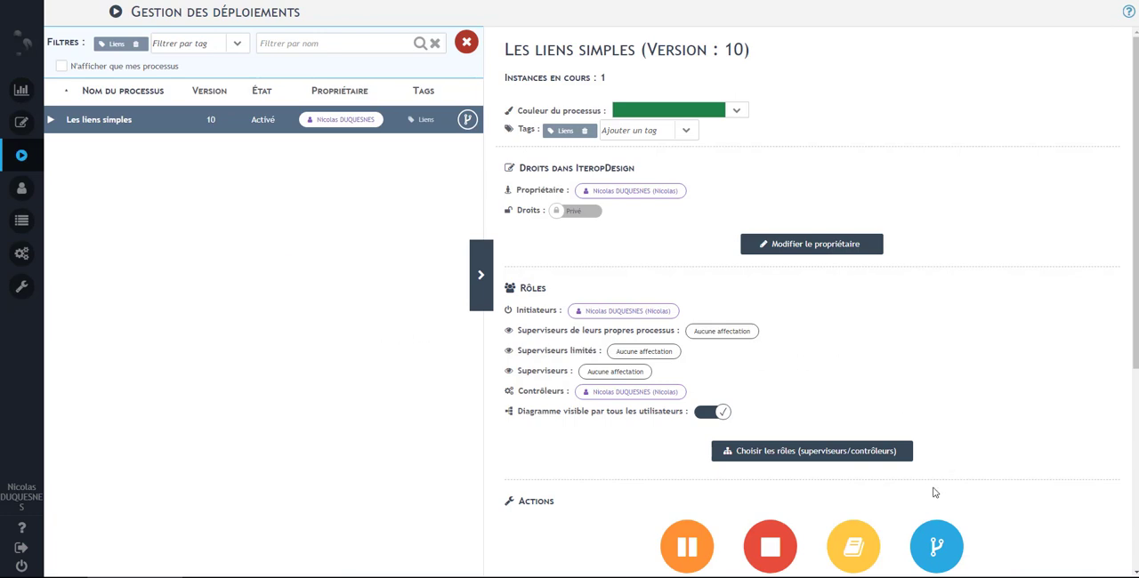
- Evolve the deployed Les liens simples process into an editable model and open its configuration
{"action": "left_click", "coordinate": [938, 550]}
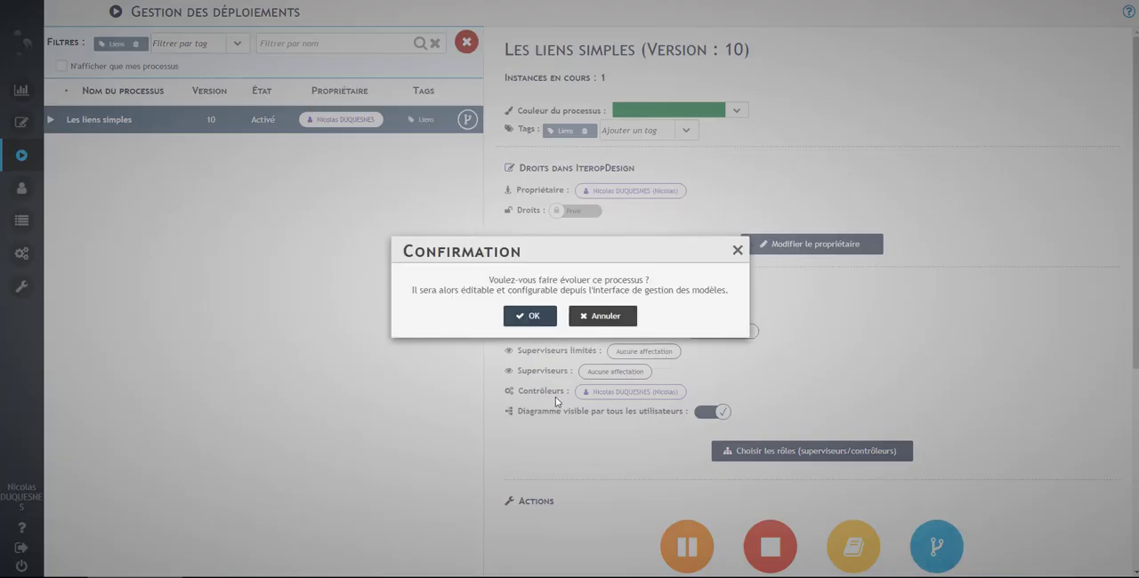
{"action": "left_click", "coordinate": [544, 317]}
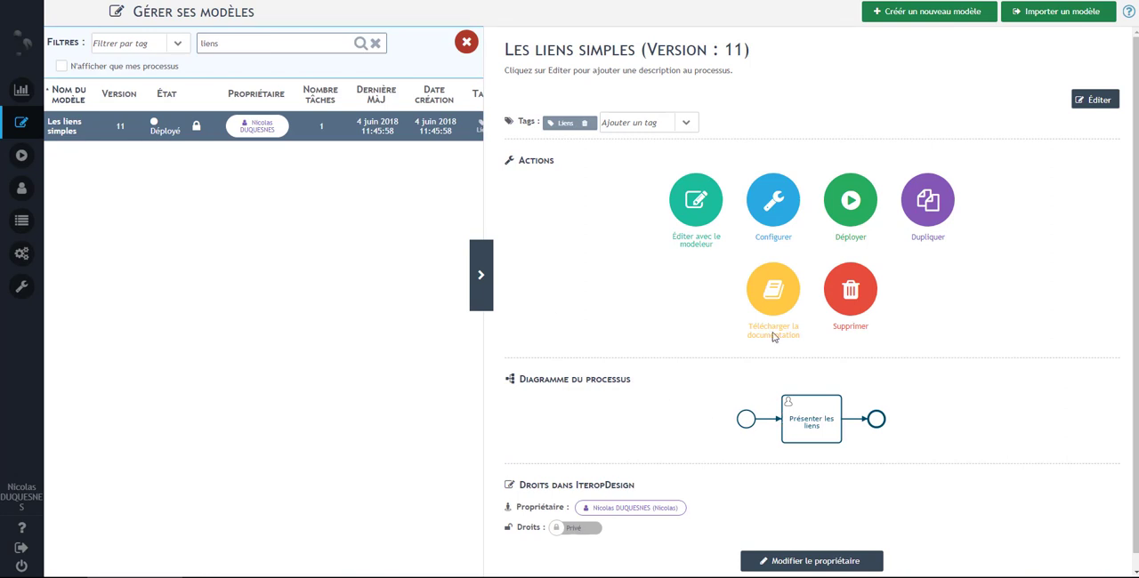
{"action": "left_click", "coordinate": [772, 209]}
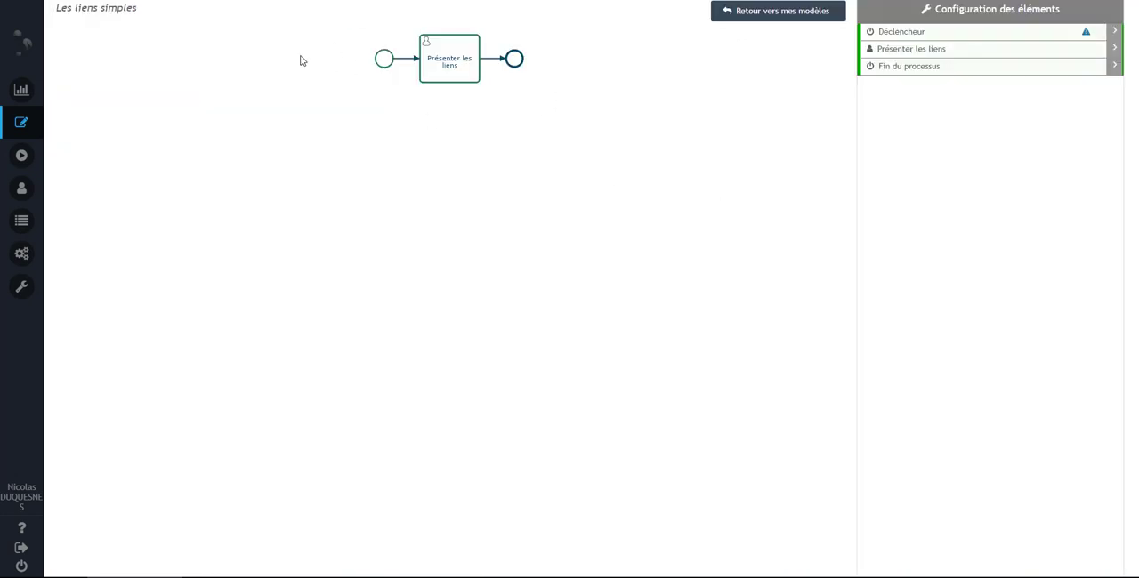
- Review the trigger's start form containing the Le lien afficher field and save it as is
{"action": "left_click", "coordinate": [390, 60]}
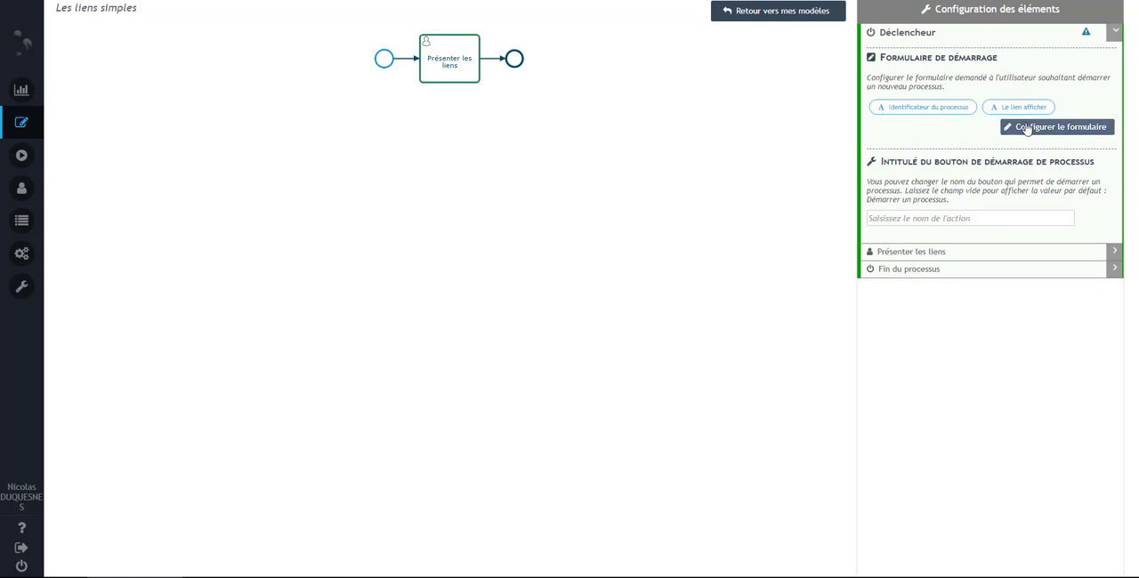
{"action": "left_click", "coordinate": [1026, 125]}
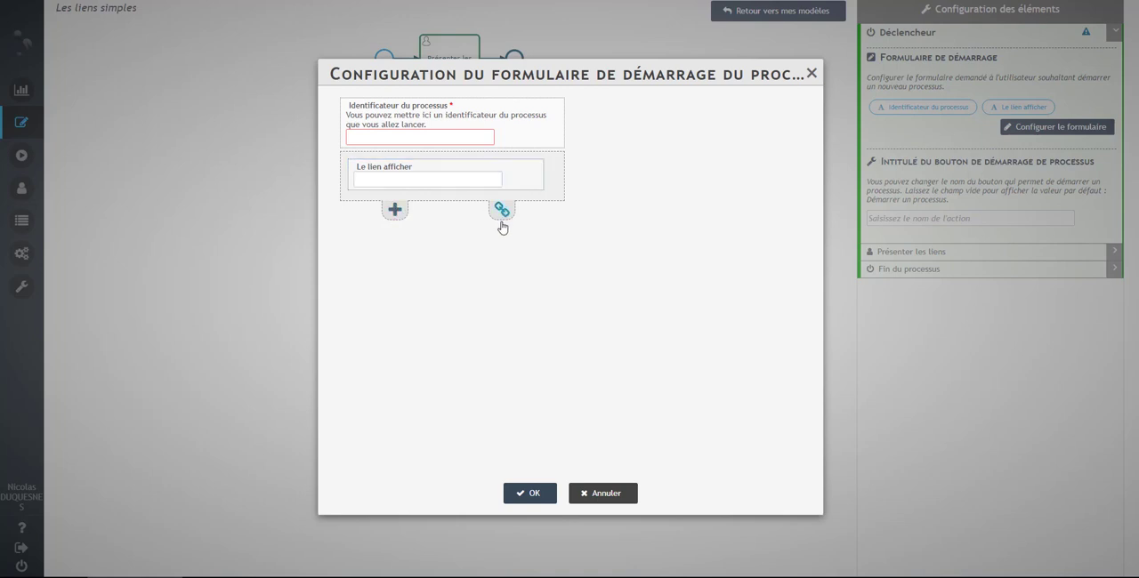
{"action": "left_click", "coordinate": [528, 493]}
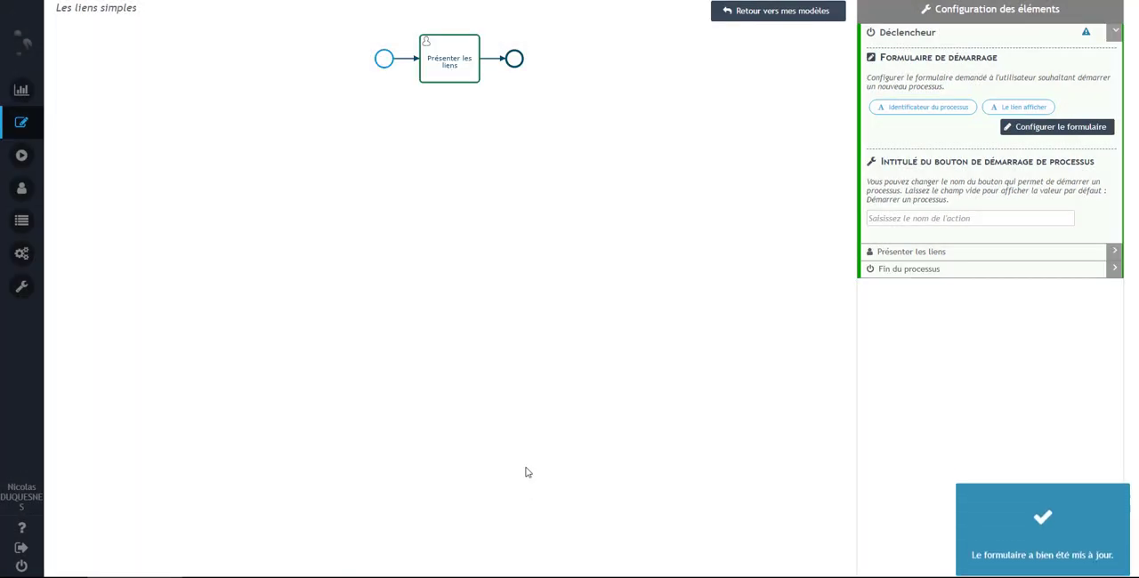
- Look over the Présenter les liens task's configuration, including the information it displays
{"action": "left_click", "coordinate": [449, 61]}
{"action": "scroll", "coordinate": [1003, 334], "scroll_direction": "down", "scroll_amount": 1}
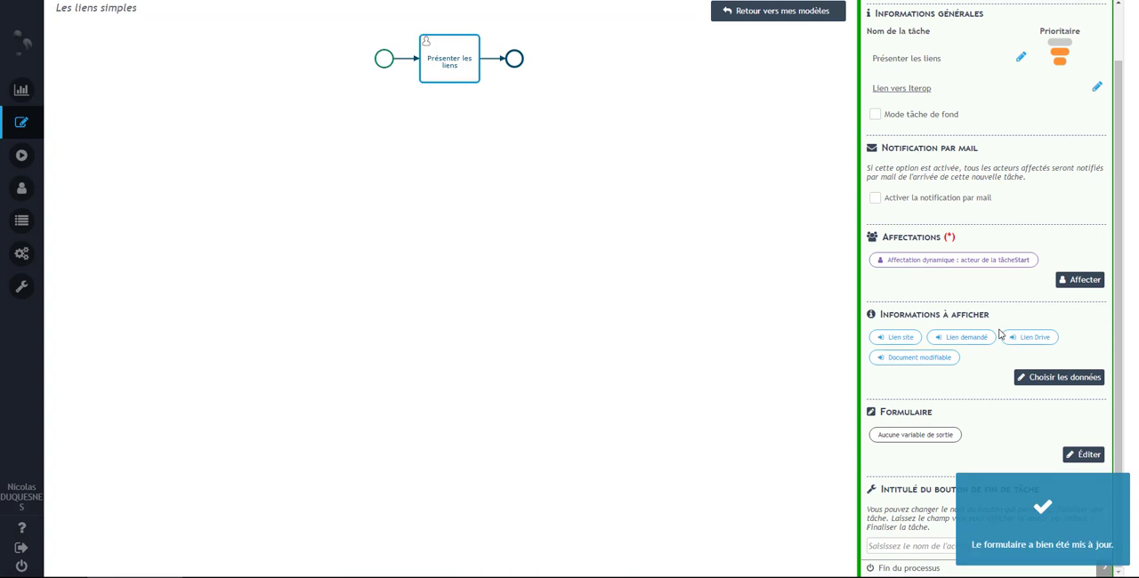
{"action": "scroll", "coordinate": [981, 184], "scroll_direction": "up", "scroll_amount": 1}
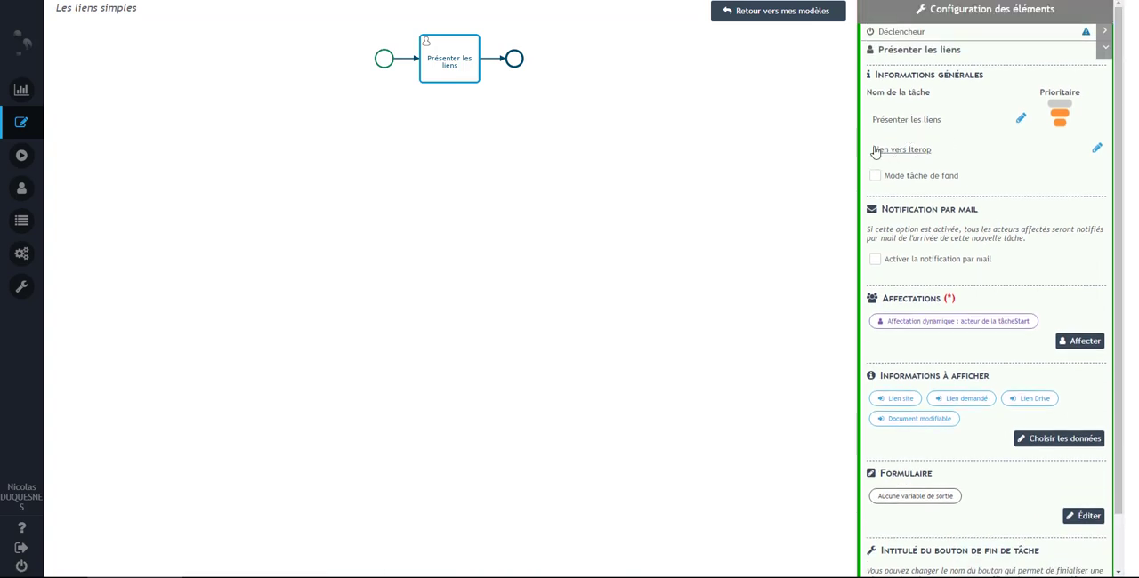
- Examine the address and label in the task description's HTML link code, then save it and test the link
{"action": "left_click", "coordinate": [1097, 152]}
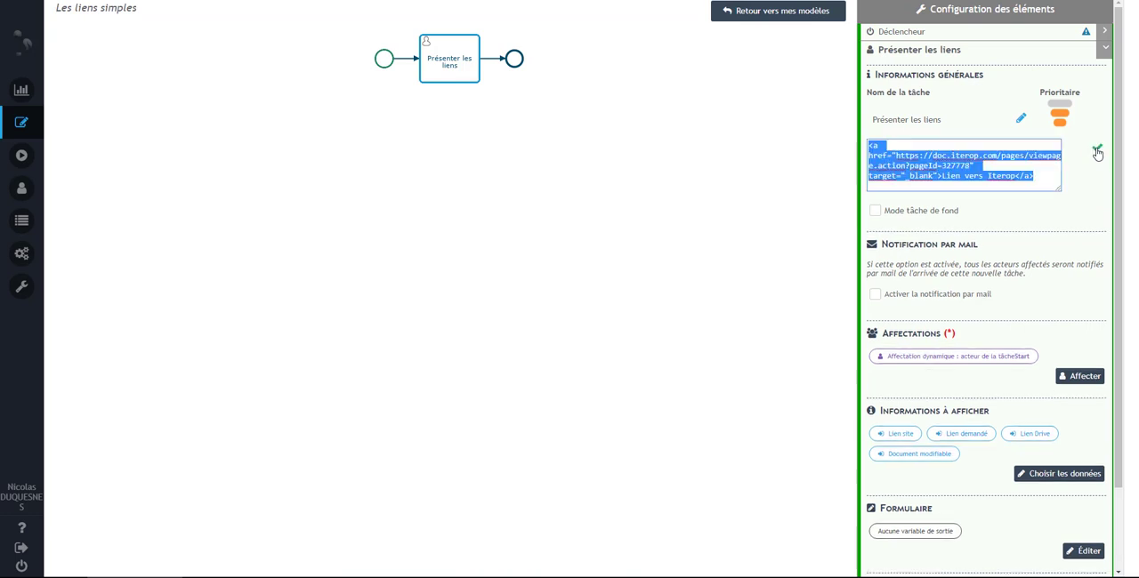
{"action": "left_click", "coordinate": [891, 155]}
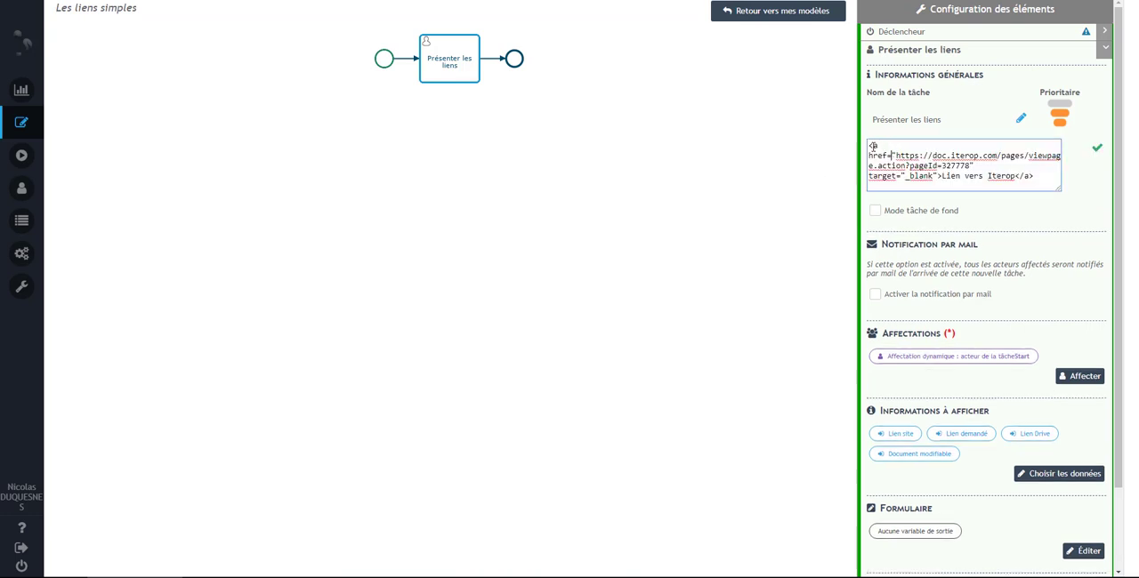
{"action": "left_click_drag", "start_coordinate": [873, 146], "coordinate": [1043, 178]}
{"action": "left_click", "coordinate": [873, 144]}
{"action": "left_click_drag", "start_coordinate": [870, 145], "coordinate": [970, 165]}
{"action": "left_click", "coordinate": [906, 154]}
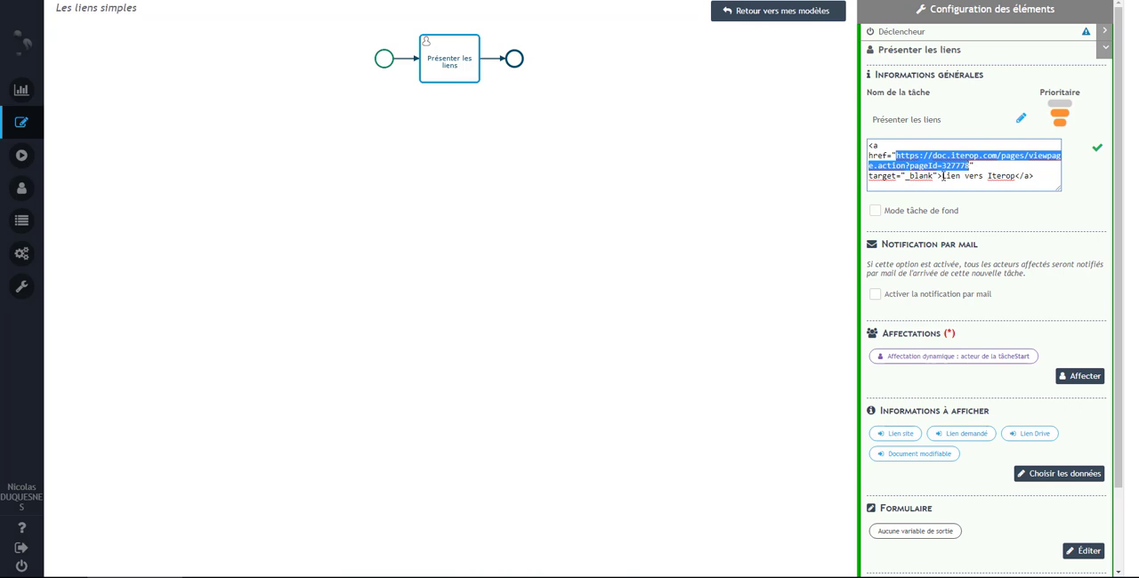
{"action": "left_click_drag", "start_coordinate": [941, 175], "coordinate": [1018, 177]}
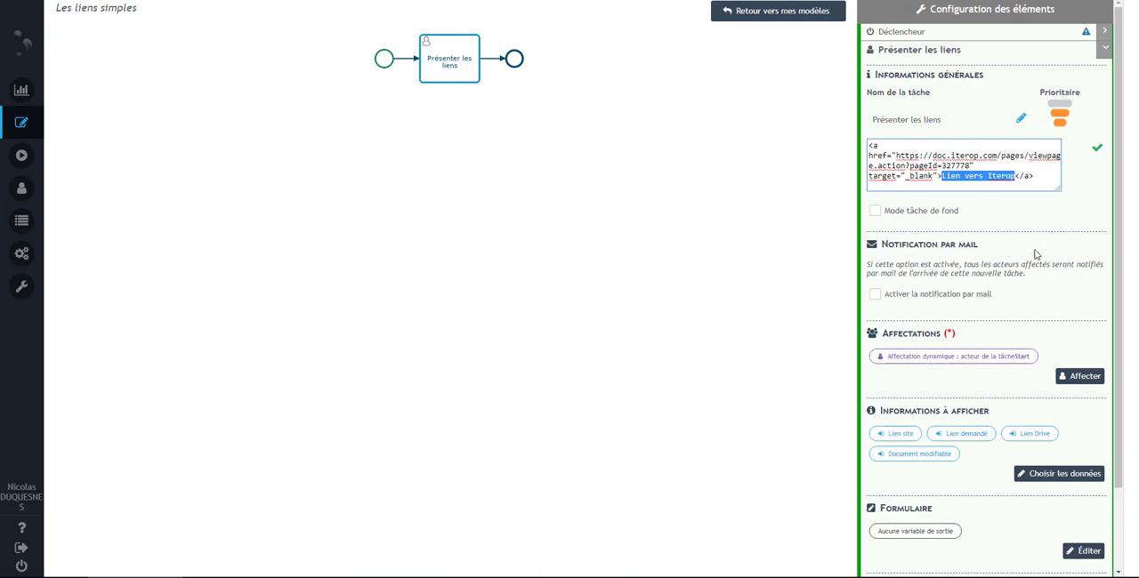
{"action": "left_click", "coordinate": [1066, 195]}
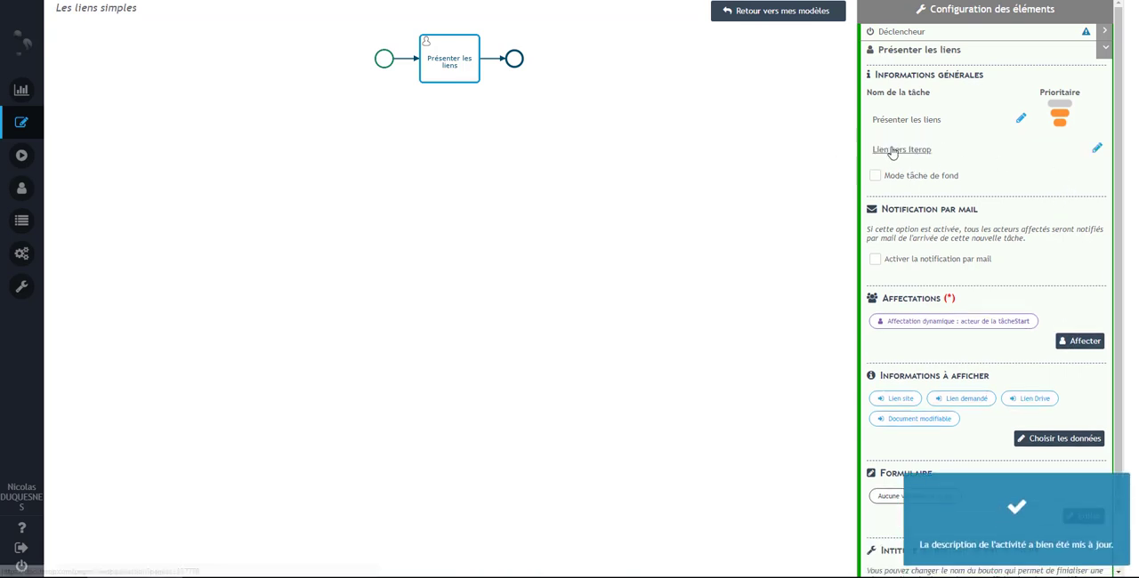
{"action": "left_click", "coordinate": [895, 152]}
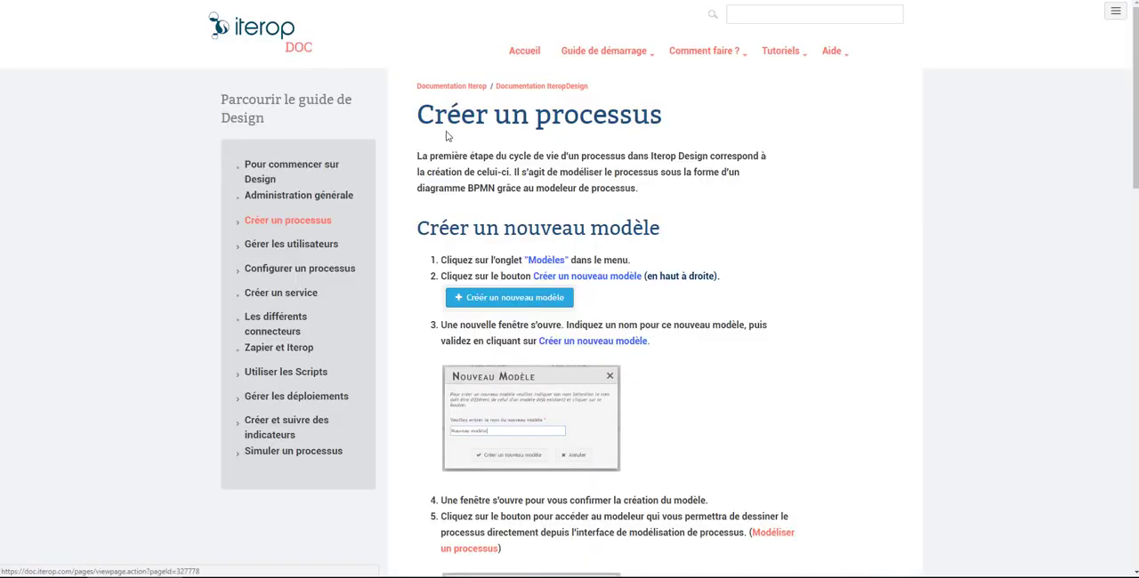
{"action": "key", "text": "ctrl+w"}
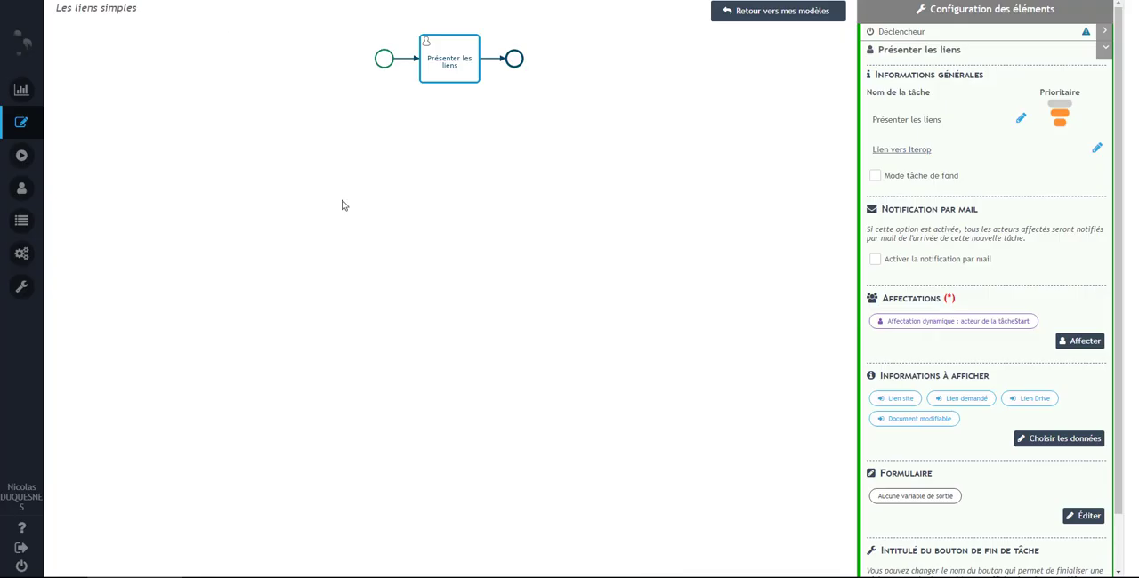
- Open the script configuration of the Lien demandé entry in the Présenter les liens task's displayed information
{"action": "left_click", "coordinate": [1056, 442]}
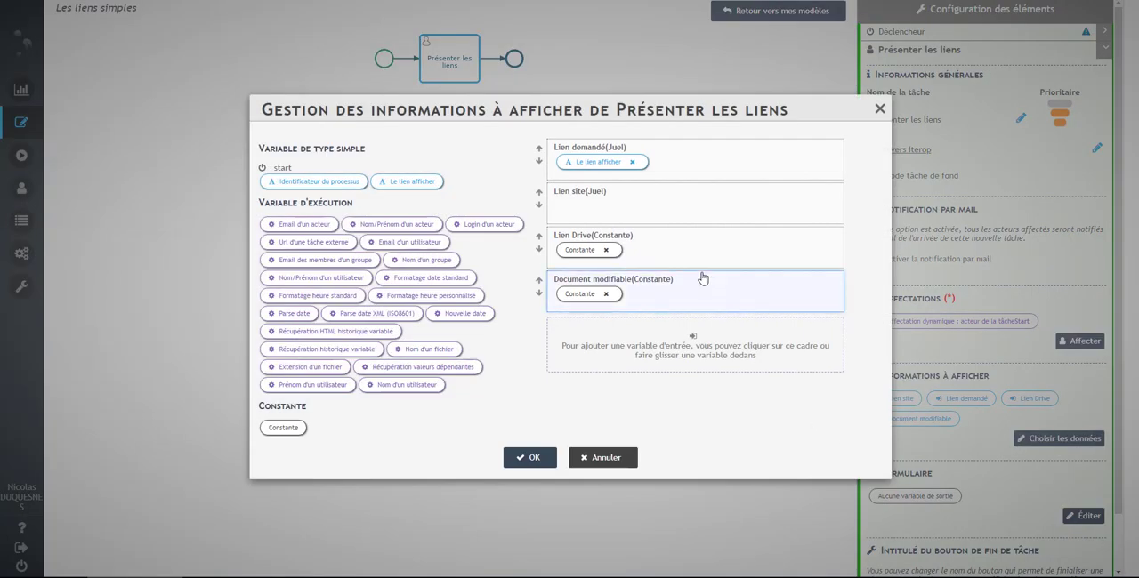
{"action": "left_click", "coordinate": [712, 166]}
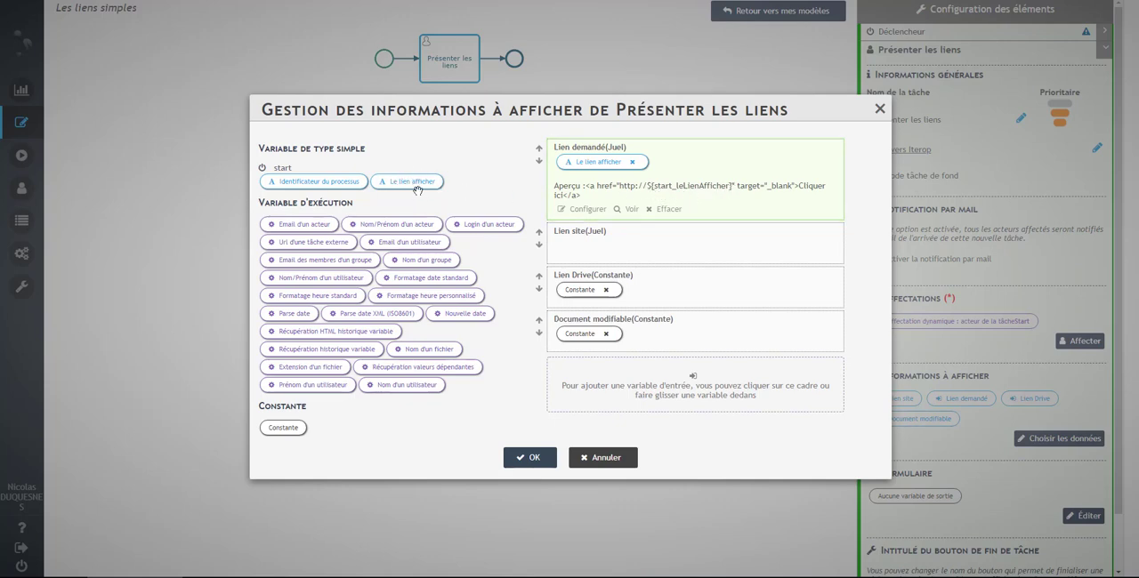
{"action": "left_click", "coordinate": [587, 210]}
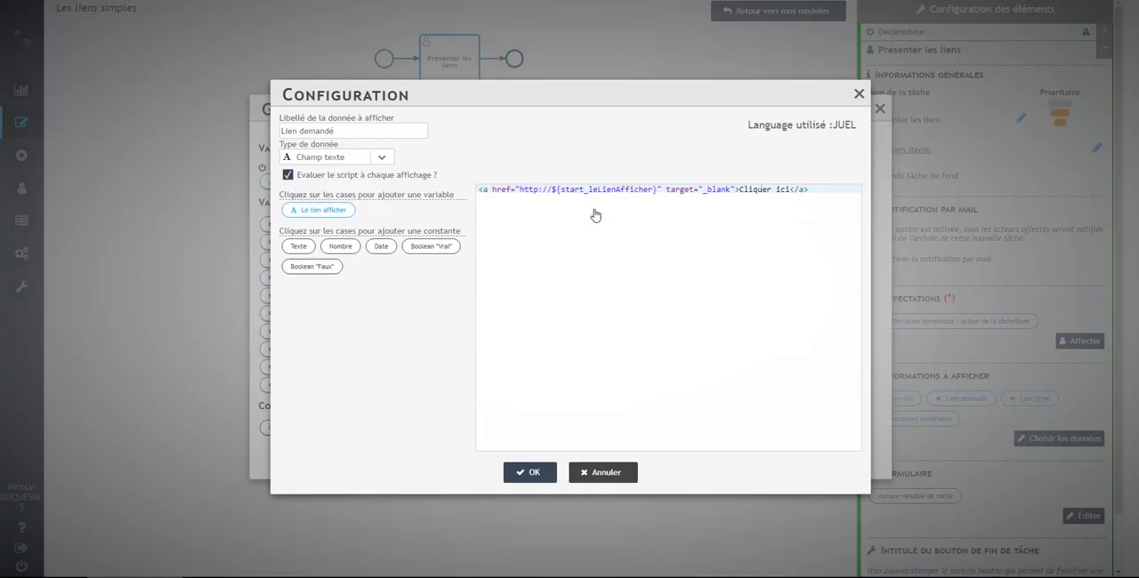
- Insert the Le lien afficher variable below the Lien demandé link code to compare it with the address, remove it, and accept the configuration
{"action": "key", "text": "Return"}
{"action": "key", "text": "Return"}
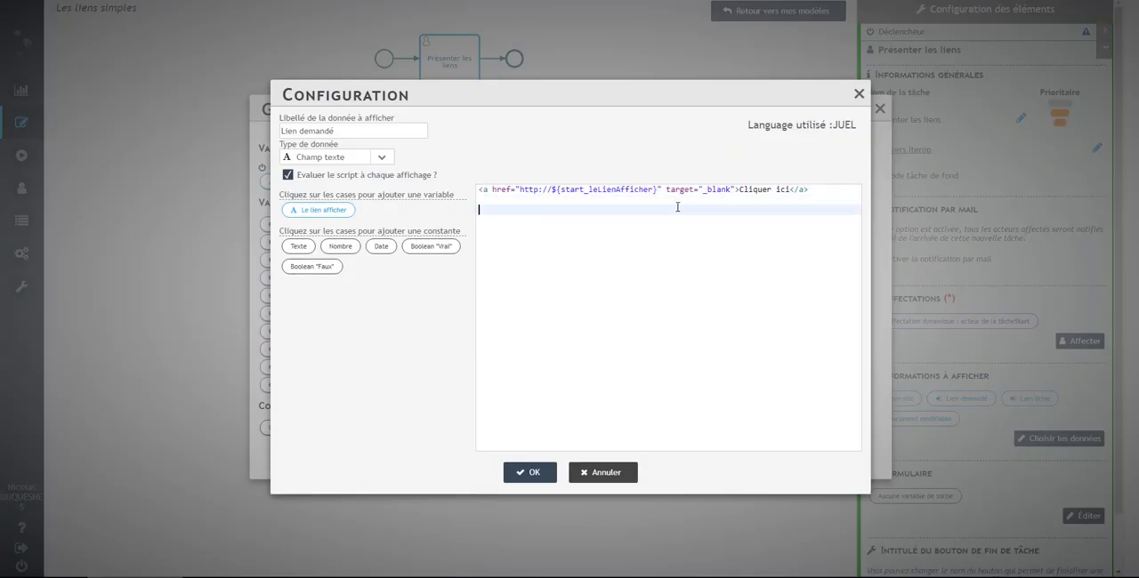
{"action": "left_click", "coordinate": [319, 210]}
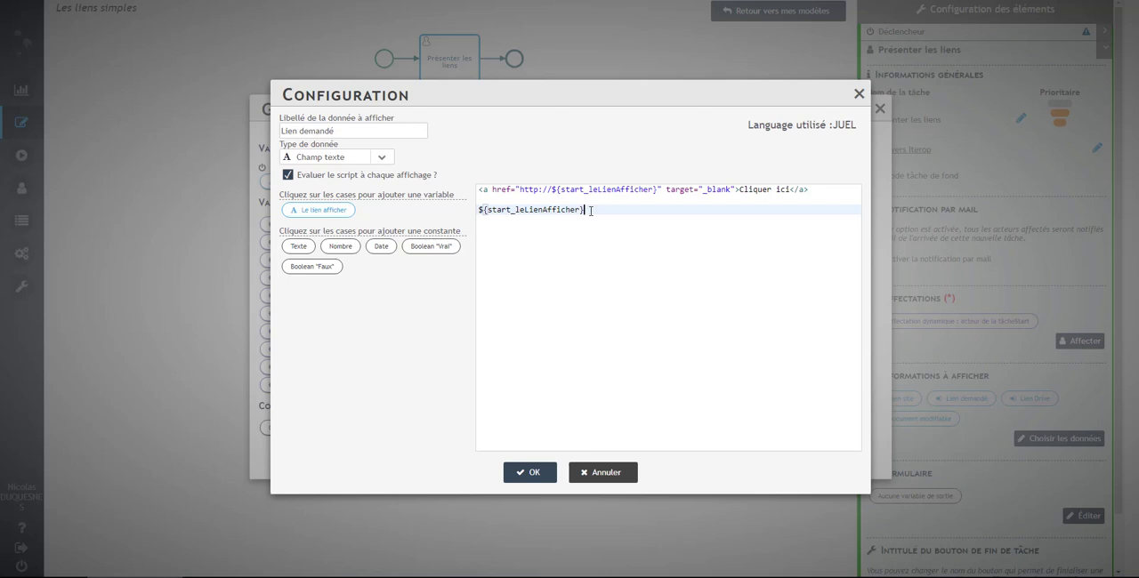
{"action": "left_click_drag", "start_coordinate": [590, 210], "coordinate": [478, 210]}
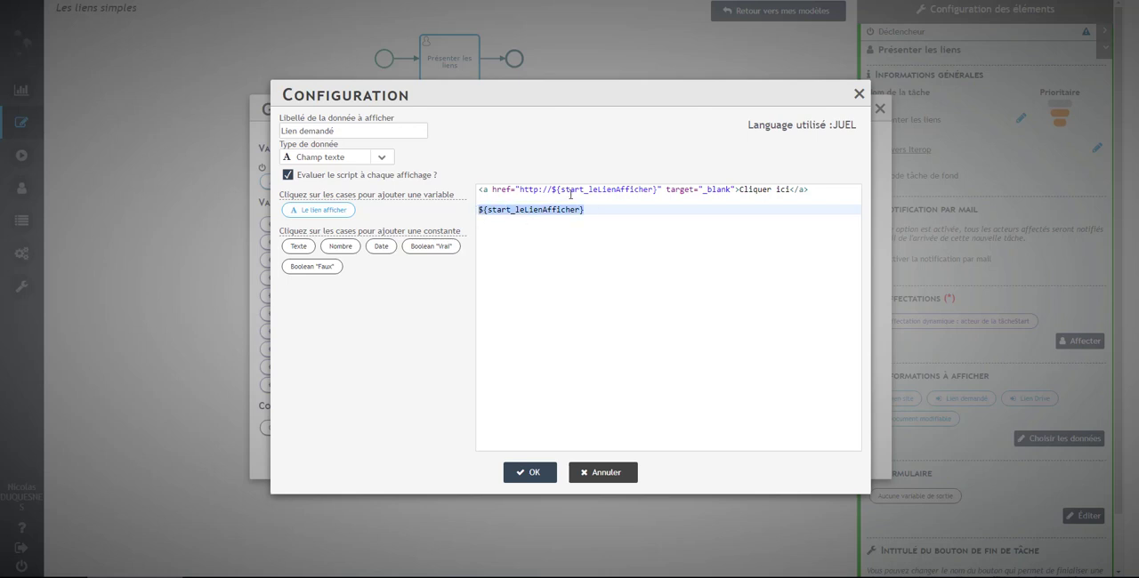
{"action": "left_click_drag", "start_coordinate": [551, 190], "coordinate": [655, 189]}
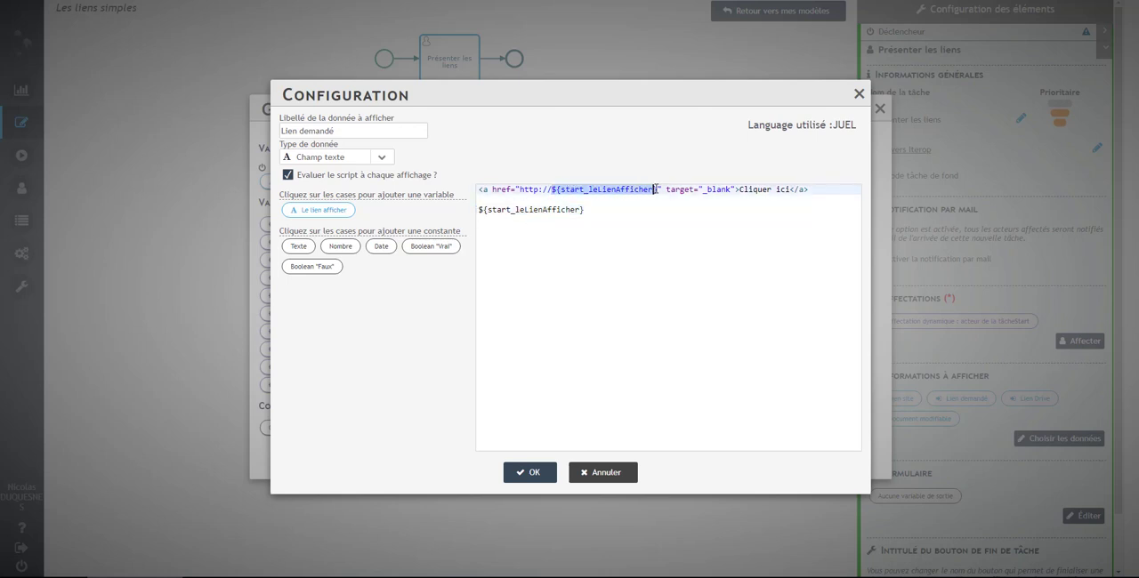
{"action": "left_click_drag", "start_coordinate": [590, 209], "coordinate": [444, 214]}
{"action": "key", "text": "BackSpace"}
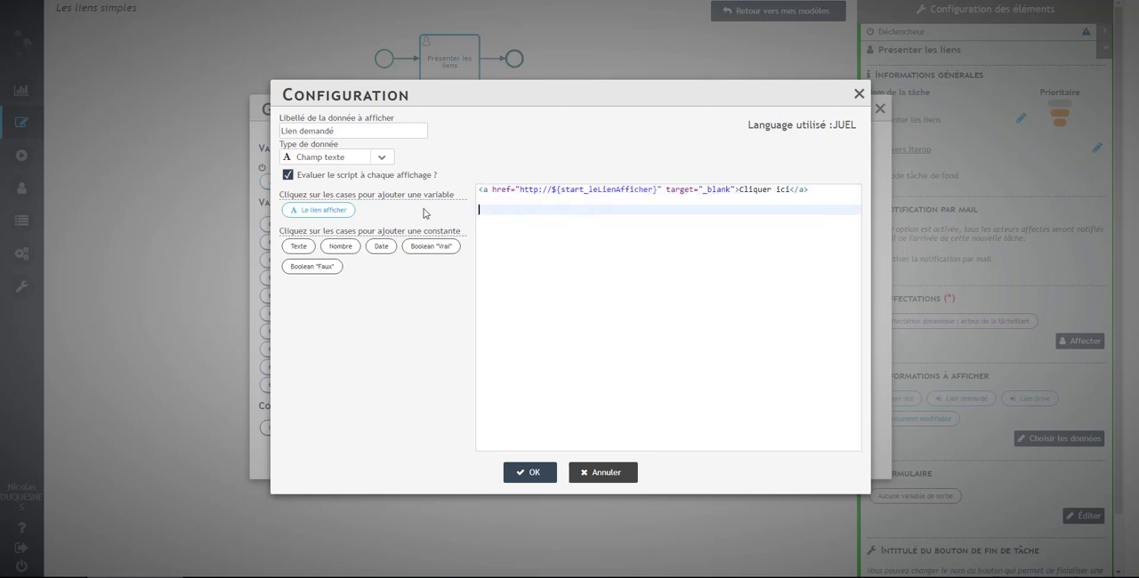
{"action": "left_click", "coordinate": [550, 473]}
- Examine the fixed address in the Lien site entry's link code preview
{"action": "left_click", "coordinate": [758, 239]}
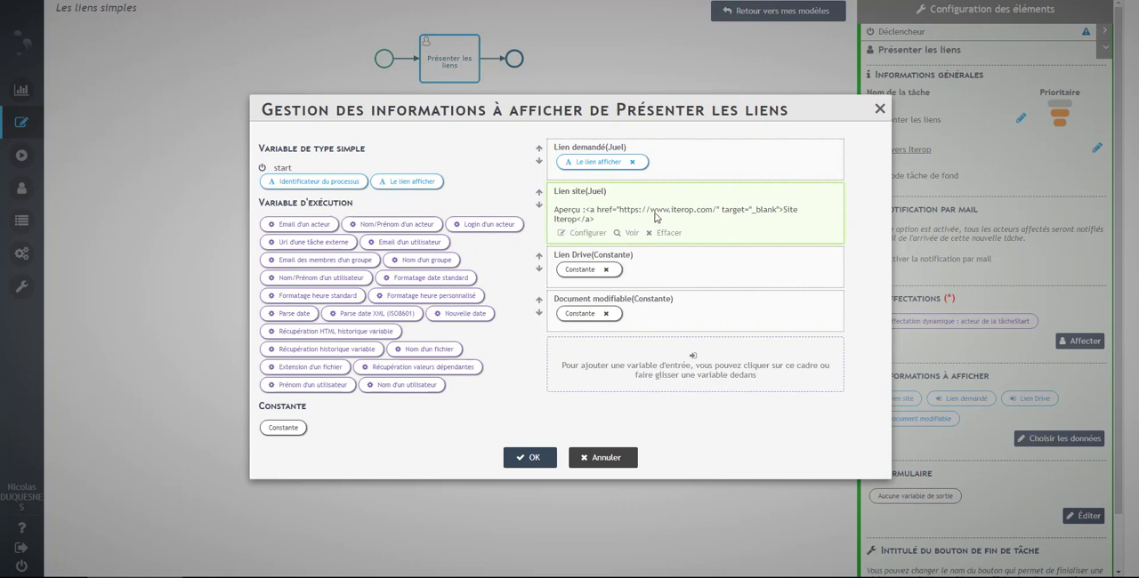
{"action": "left_click_drag", "start_coordinate": [620, 212], "coordinate": [717, 212]}
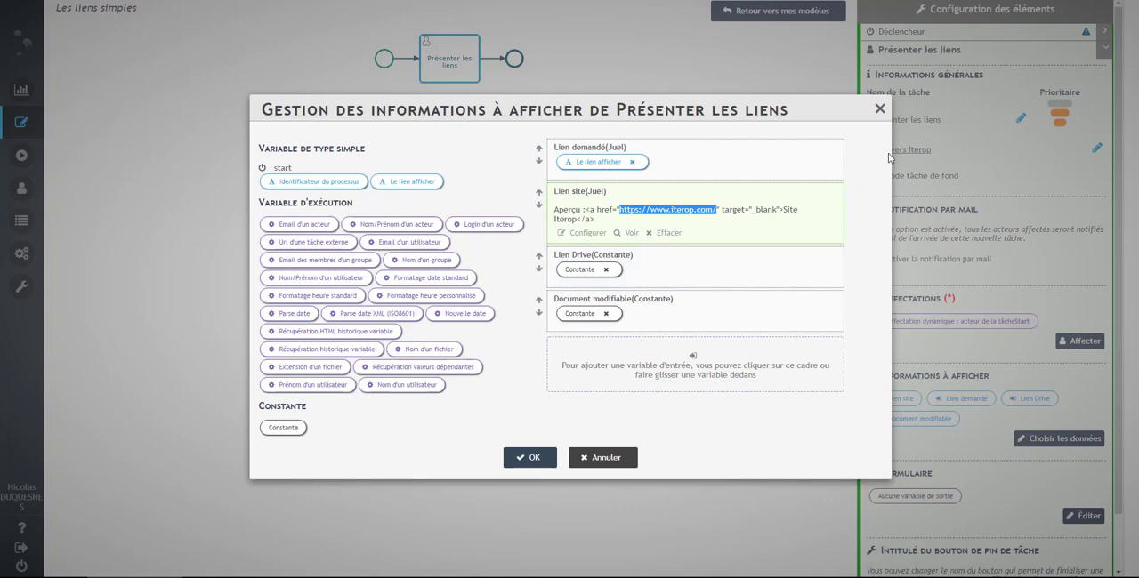